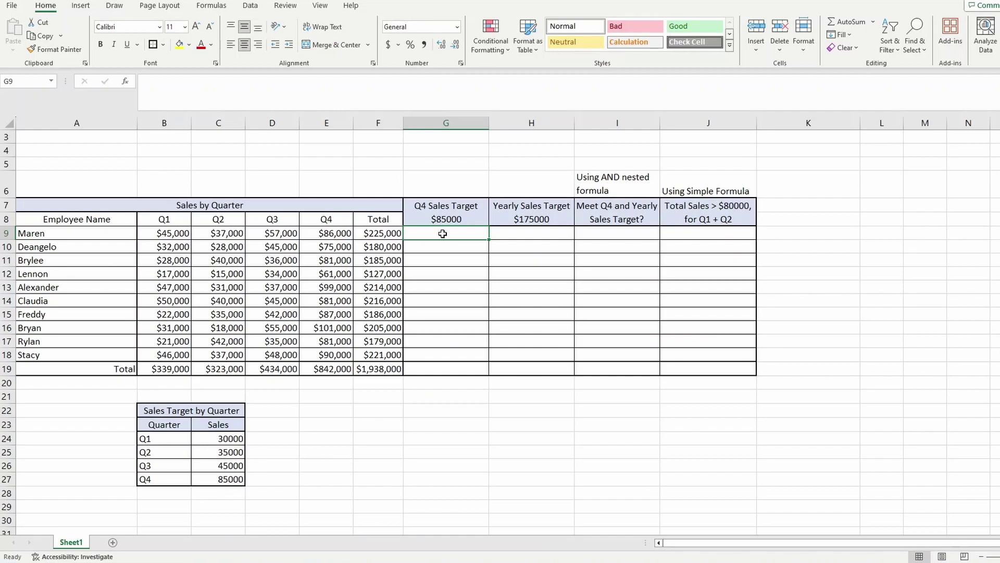
# - Enter =IF(E9>=85000,"Yes","No") in G9 to test the first employee's Q4 sales against the target
pyautogui.write('=if(')
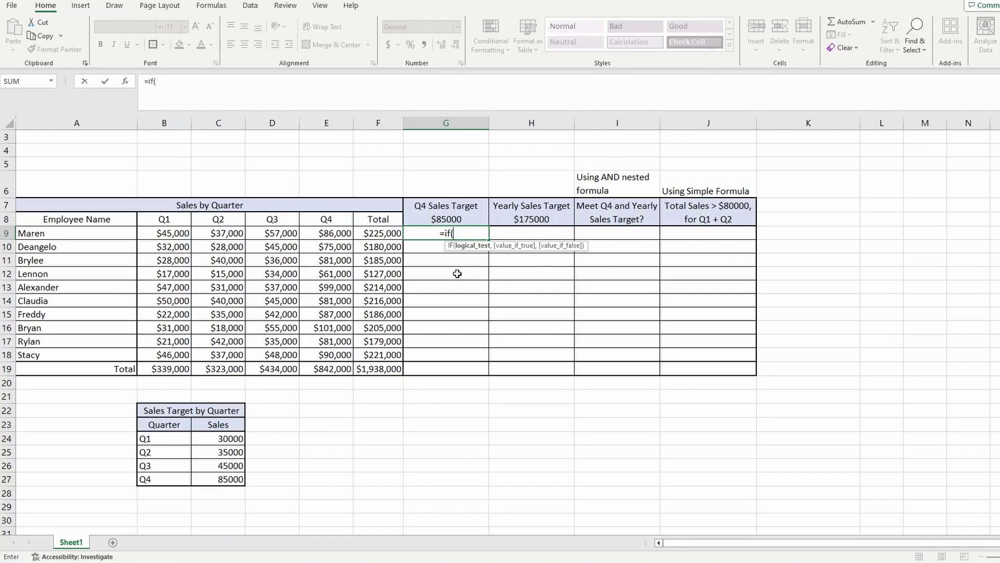
pyautogui.click(339, 233)
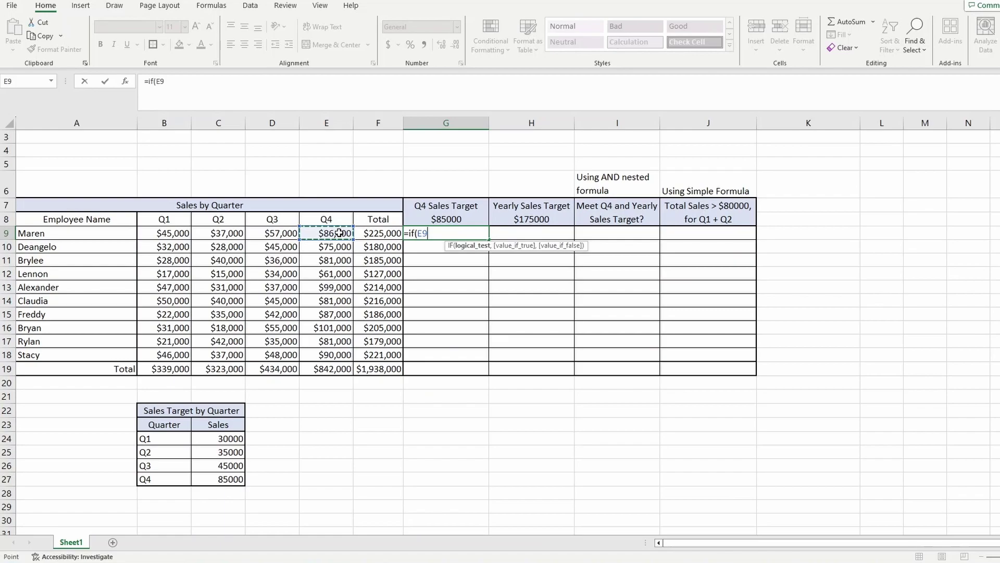
pyautogui.write('>')
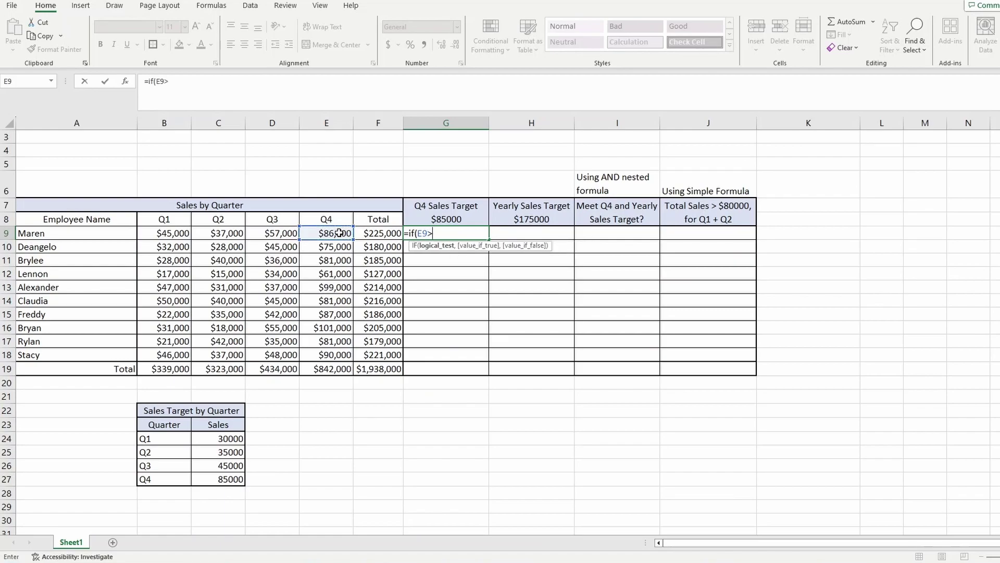
pyautogui.write('=85000,')
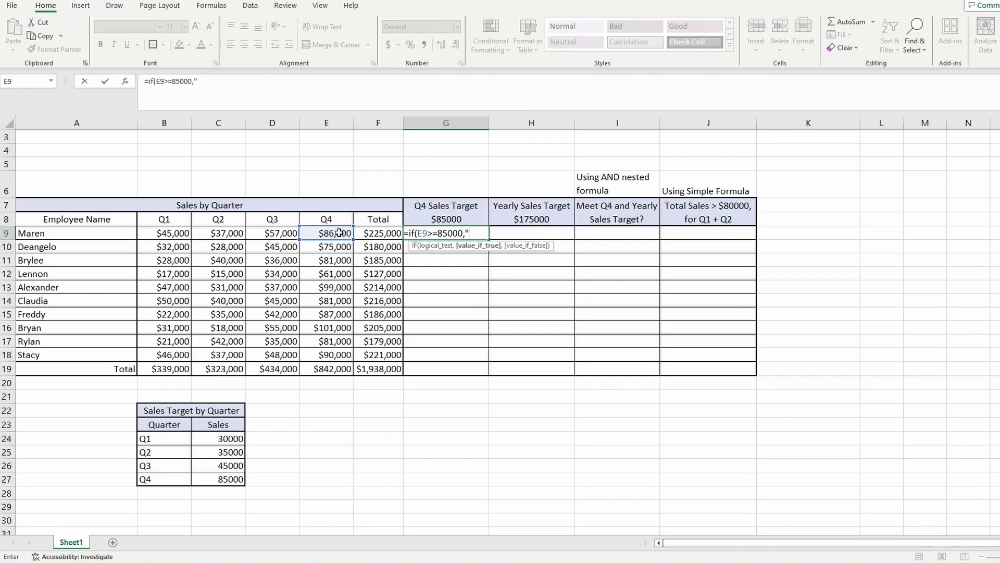
pyautogui.write('"Yes","No"')
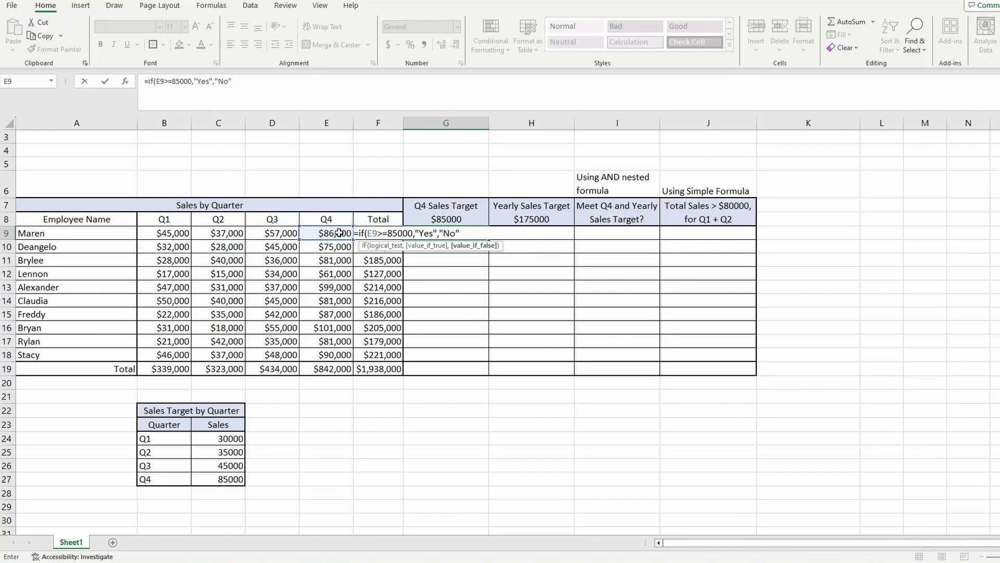
pyautogui.write(')')
pyautogui.press('Return')
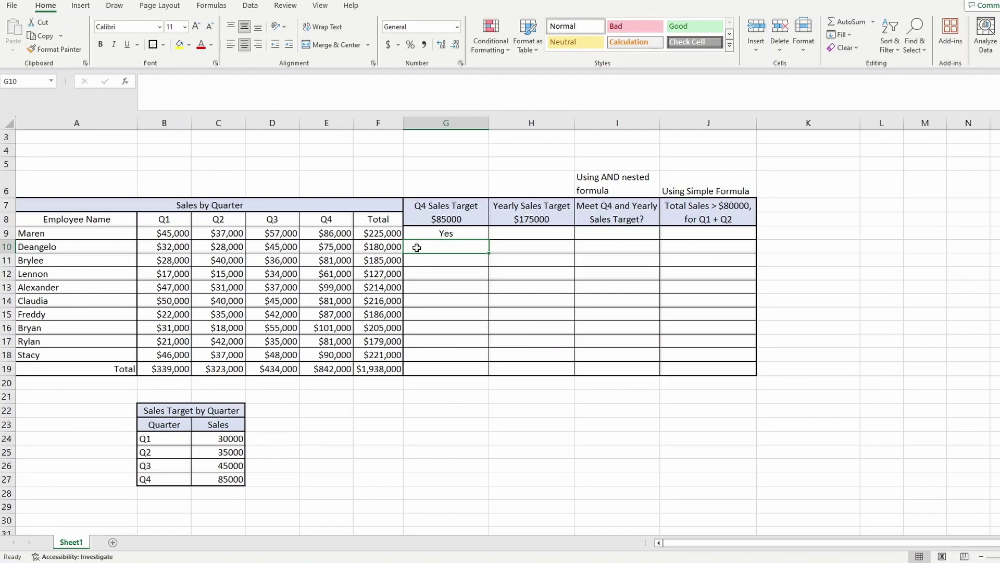
# - Copy the Q4 target formula from G9 into G10:G18 for the remaining employees
pyautogui.click(339, 232)
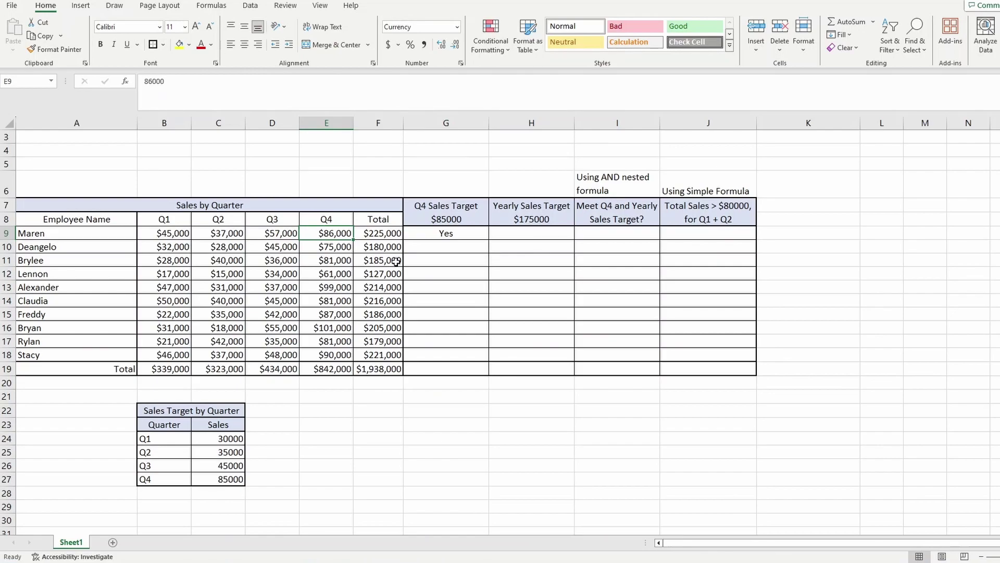
pyautogui.click(432, 235)
pyautogui.hotkey('ctrl', 'c')
pyautogui.moveTo(442, 246); pyautogui.dragTo(445, 353)
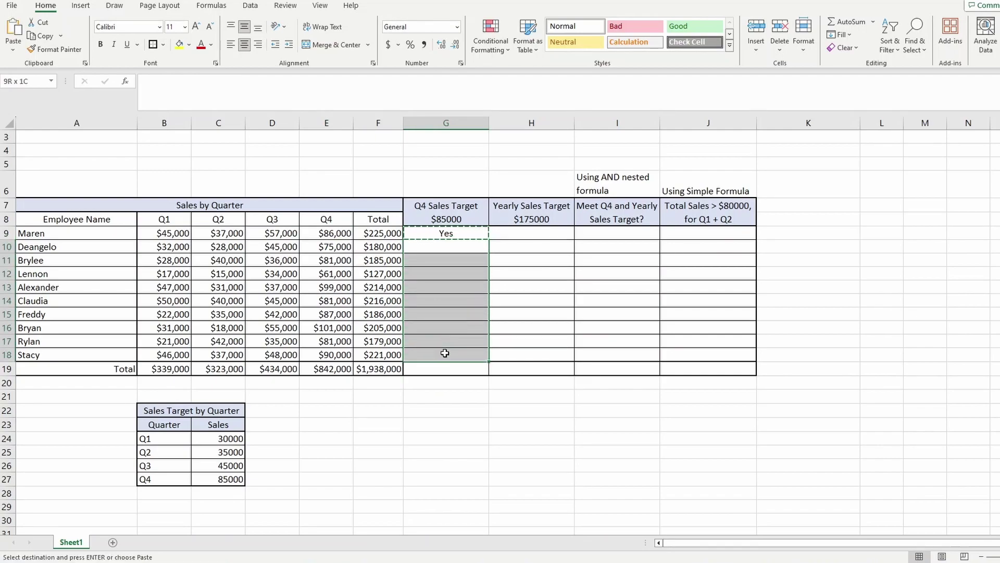
pyautogui.rightClick(445, 353)
pyautogui.click(507, 73)
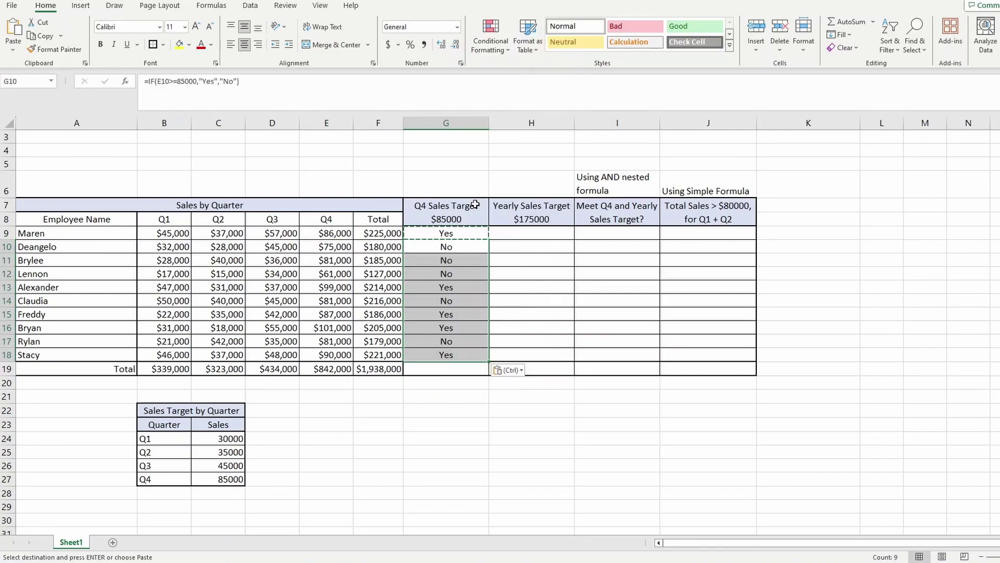
# - Select all the cells reading Yes in the Q4 Sales Target column together to review who met the target
pyautogui.click(466, 234)
pyautogui.keyDown('ctrl'); pyautogui.click(462, 287); pyautogui.keyUp('ctrl')
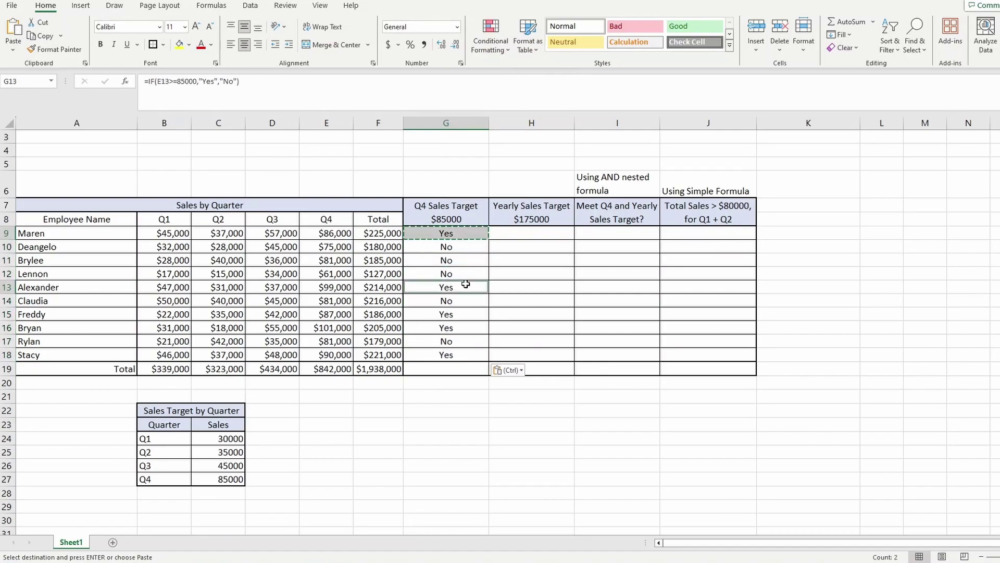
pyautogui.keyDown('ctrl'); pyautogui.click(463, 312); pyautogui.keyUp('ctrl')
pyautogui.keyDown('ctrl'); pyautogui.click(468, 328); pyautogui.keyUp('ctrl')
pyautogui.keyDown('ctrl'); pyautogui.click(471, 355); pyautogui.keyUp('ctrl')
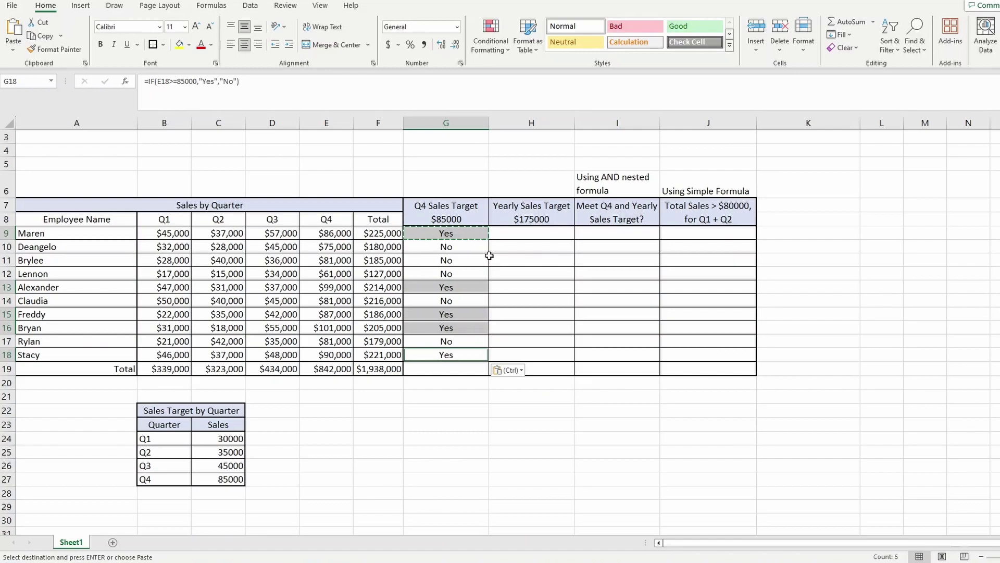
# - Enter =IF(F9>=175000,"Yes","No") in H9 to test the first employee's total sales against the yearly target
pyautogui.click(515, 230)
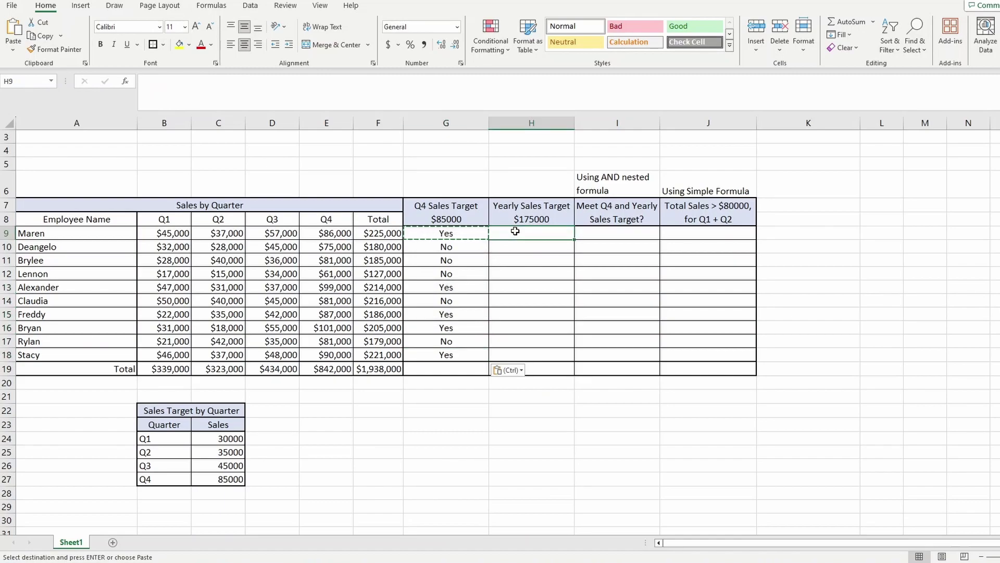
pyautogui.write('=if(')
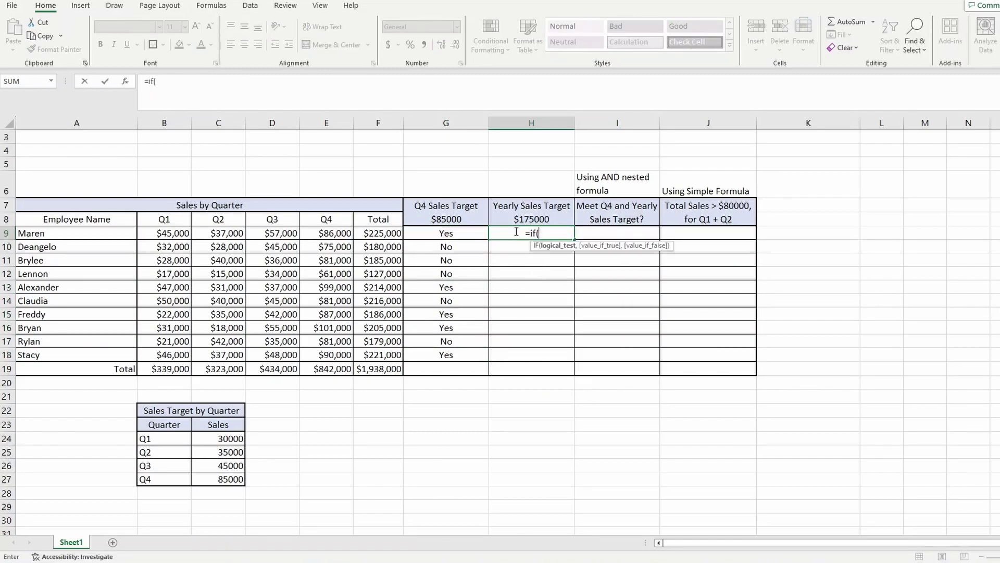
pyautogui.click(393, 233)
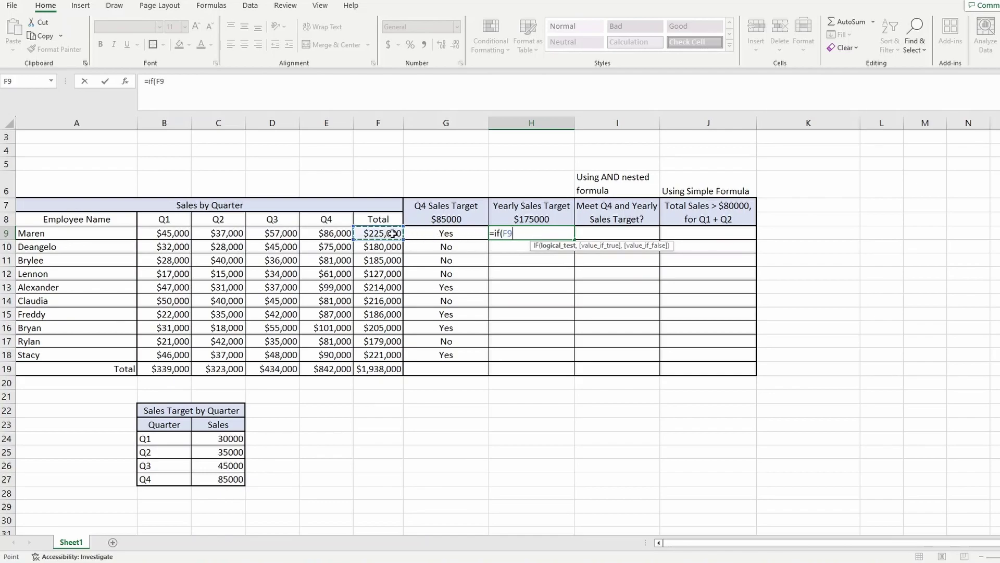
pyautogui.write('>=17')
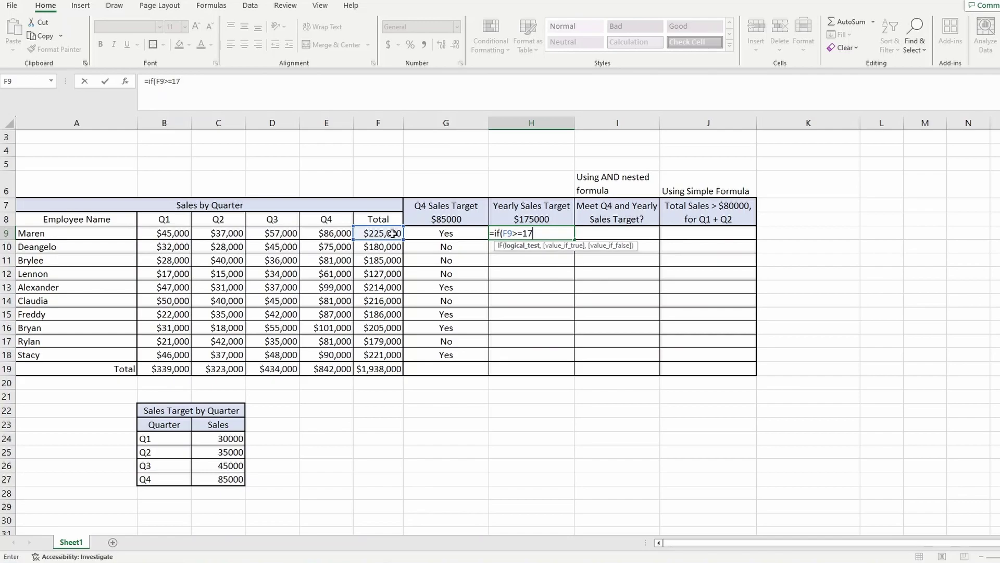
pyautogui.write('5000,"Yes')
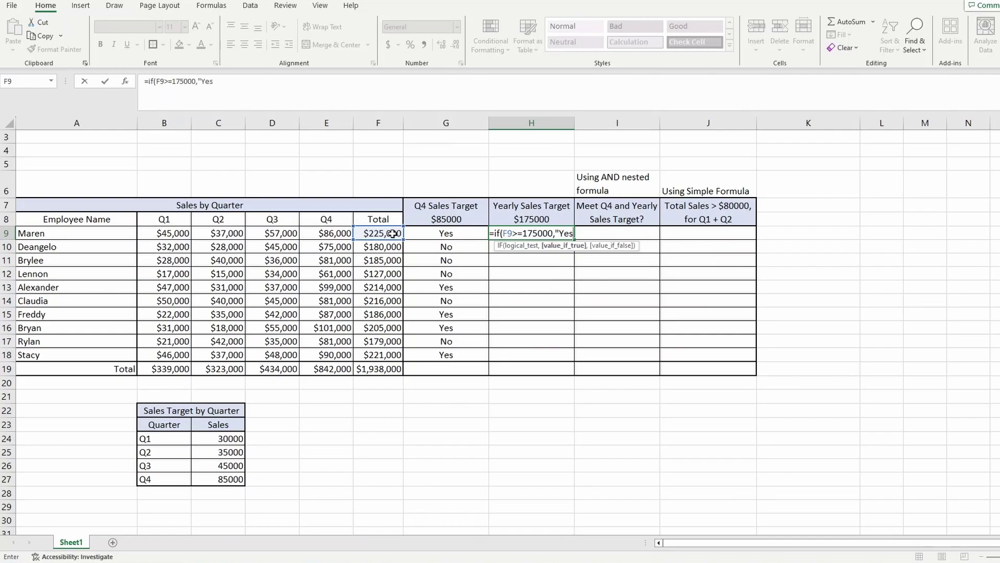
pyautogui.write('","N')
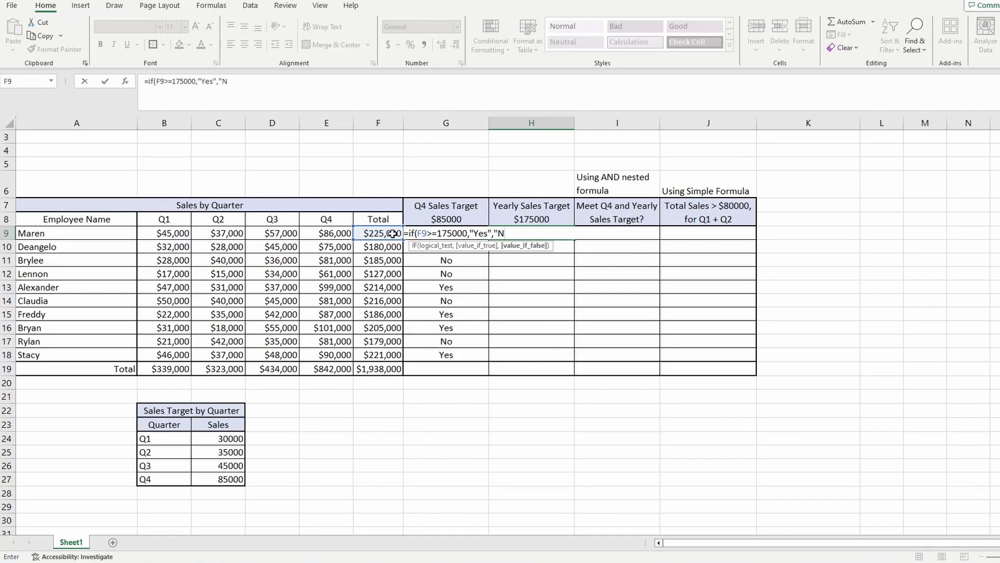
pyautogui.write('o")')
pyautogui.press('Return')
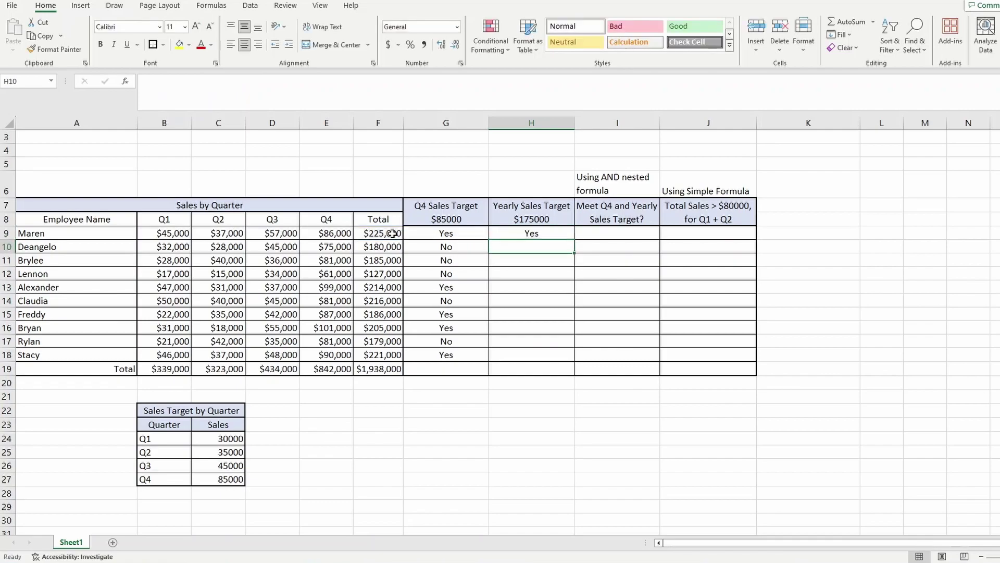
# - Copy the yearly target formula from H9 into H10:H18 for the remaining employees
pyautogui.click(528, 235)
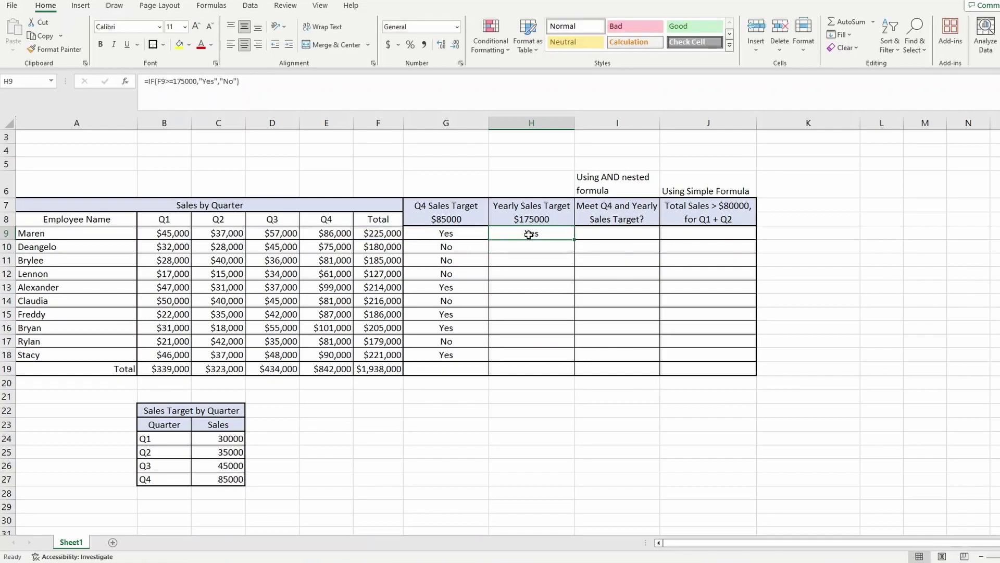
pyautogui.hotkey('ctrl', 'c')
pyautogui.moveTo(529, 243); pyautogui.dragTo(529, 354)
pyautogui.rightClick(529, 354)
pyautogui.click(593, 79)
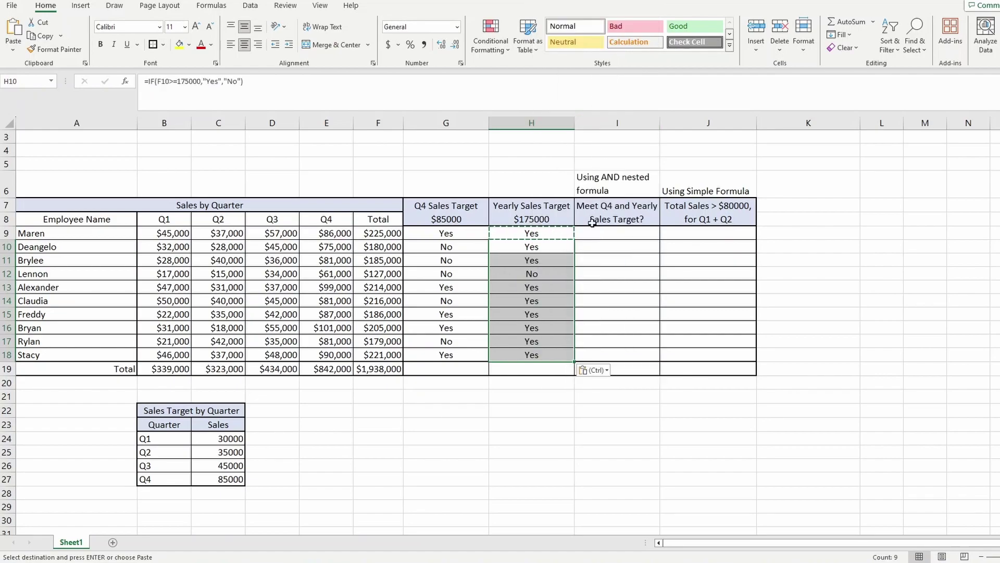
# - Review the yearly target results in H9:H18, checking the one in H12 individually
pyautogui.click(555, 280)
pyautogui.moveTo(563, 232); pyautogui.dragTo(567, 355)
pyautogui.click(567, 356)
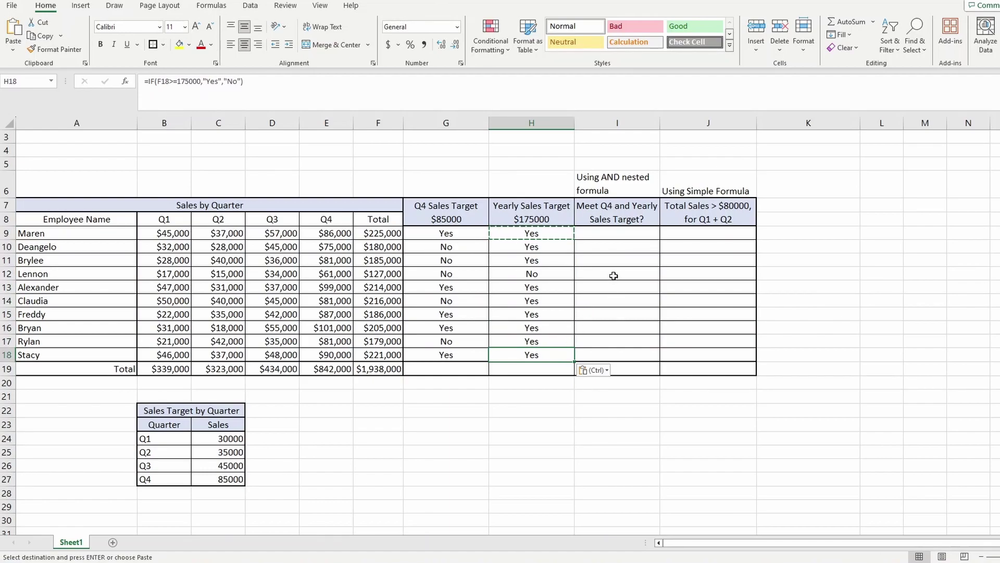
pyautogui.click(544, 275)
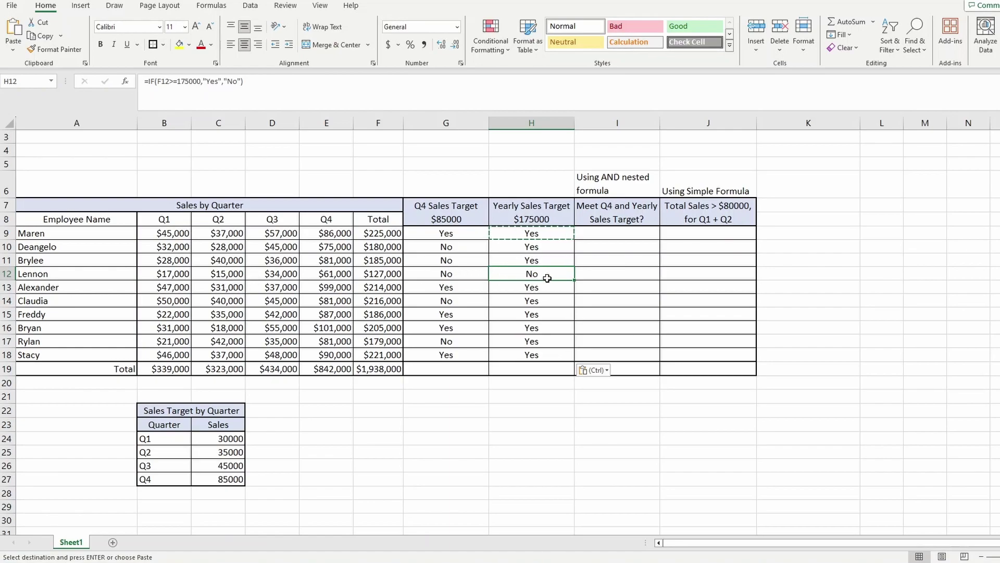
# - Enter =IF(AND(G9="yes",H9="Yes"),"Yes","No") in I9 to test both targets for the first employee, and reselect that cell
pyautogui.click(618, 237)
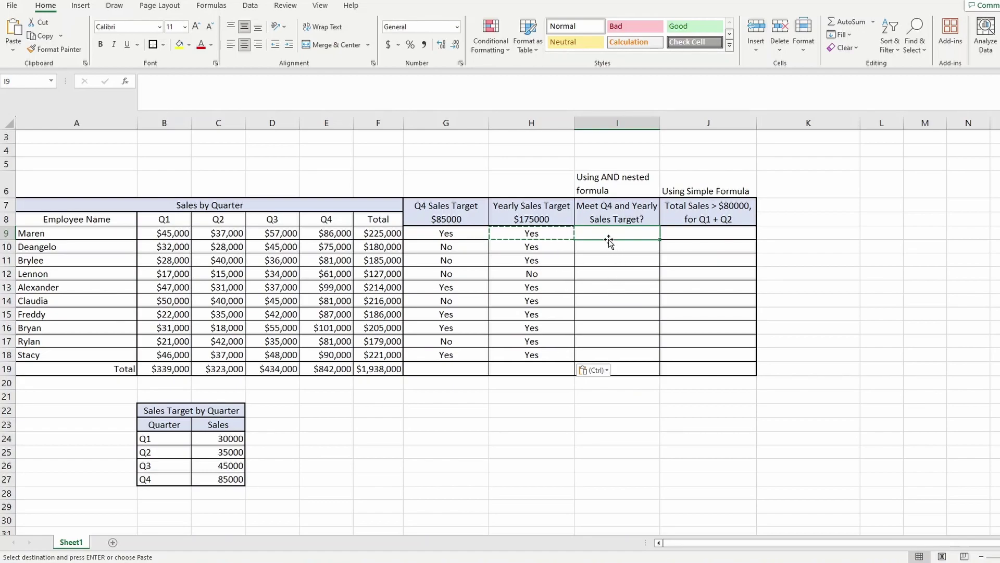
pyautogui.write('=if(')
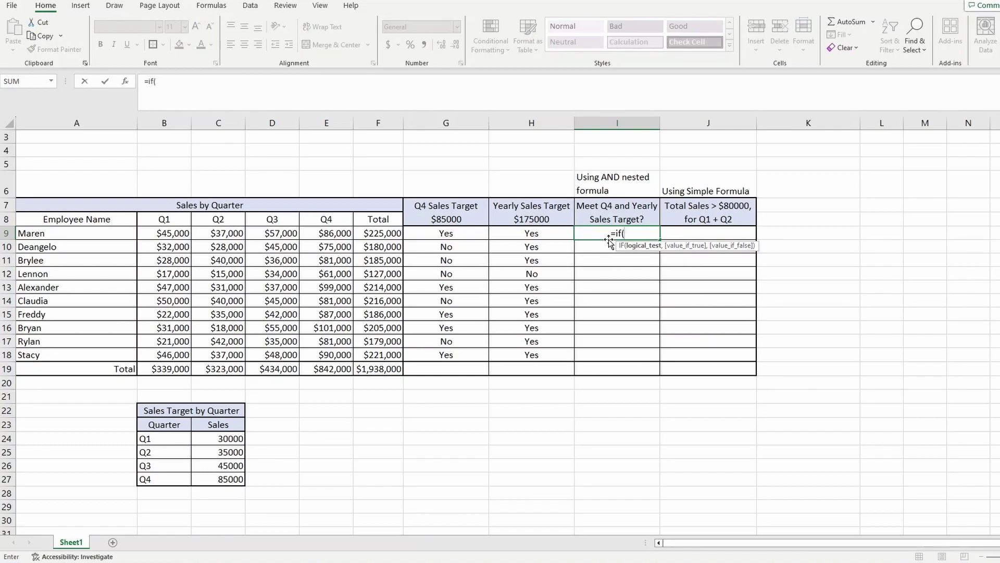
pyautogui.write('an')
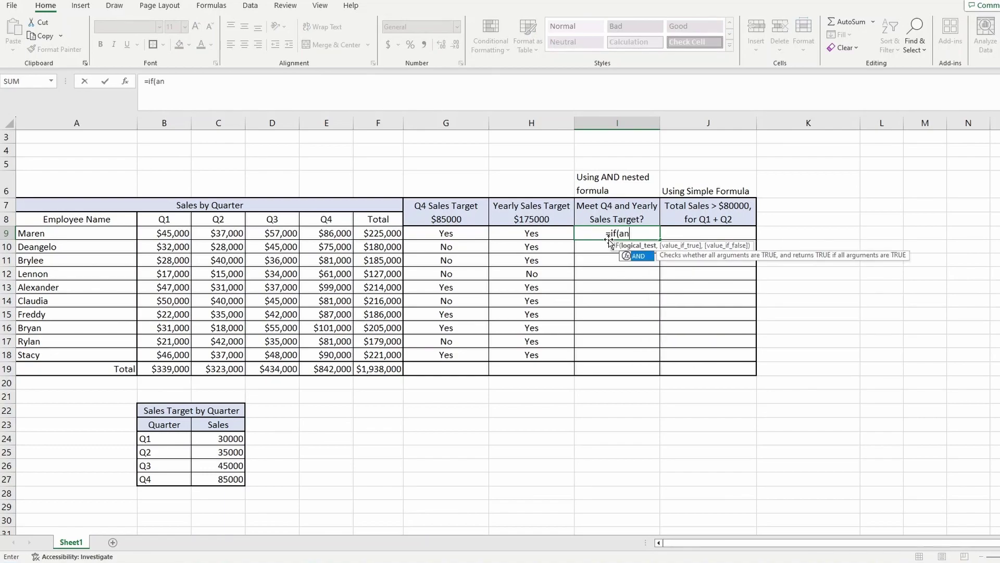
pyautogui.write('d(')
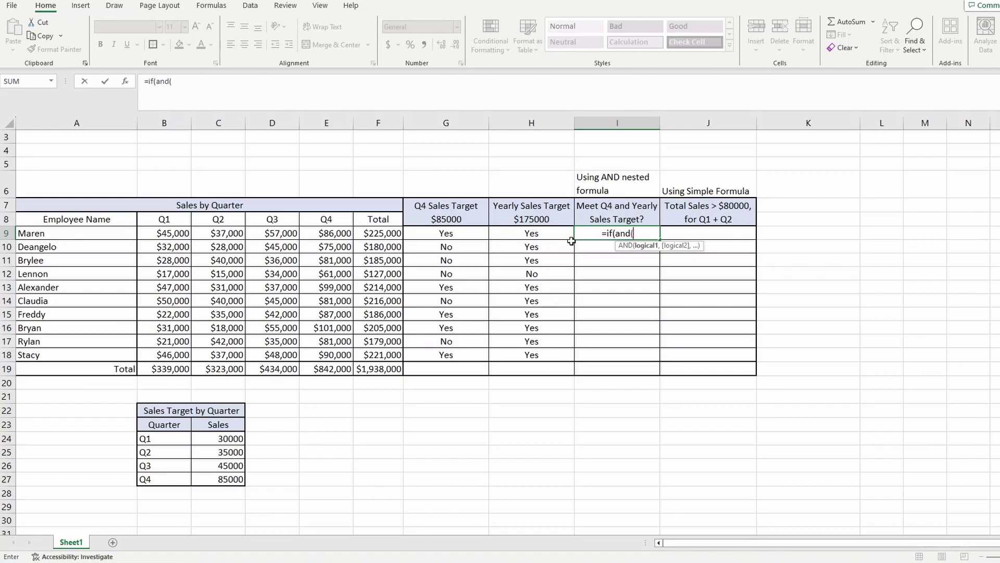
pyautogui.click(468, 233)
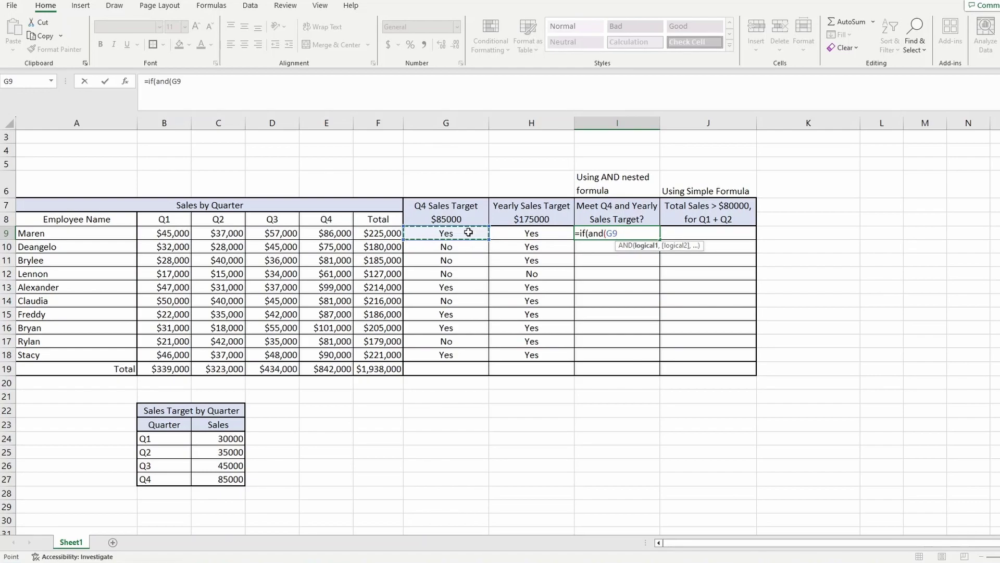
pyautogui.write('="ye')
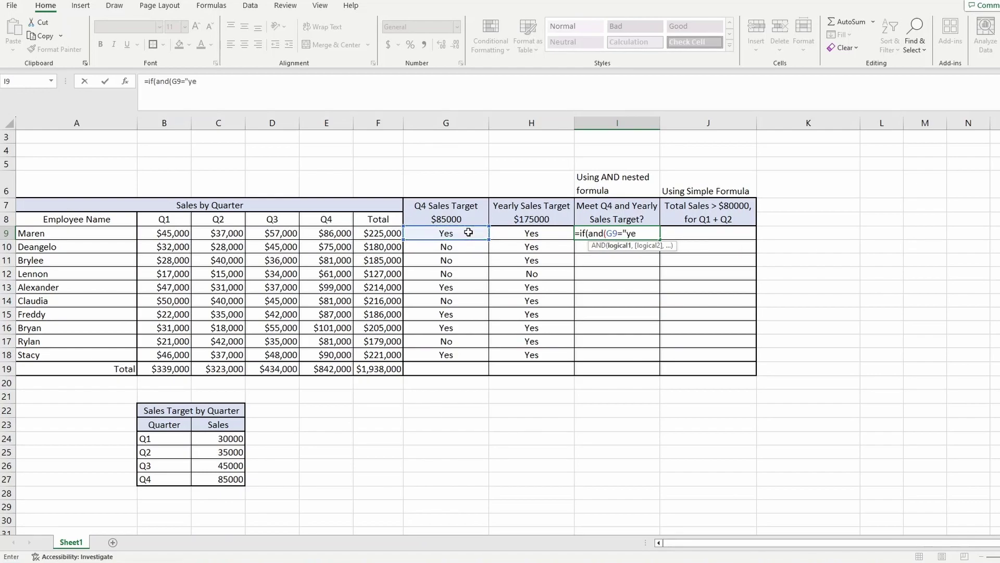
pyautogui.write('s",')
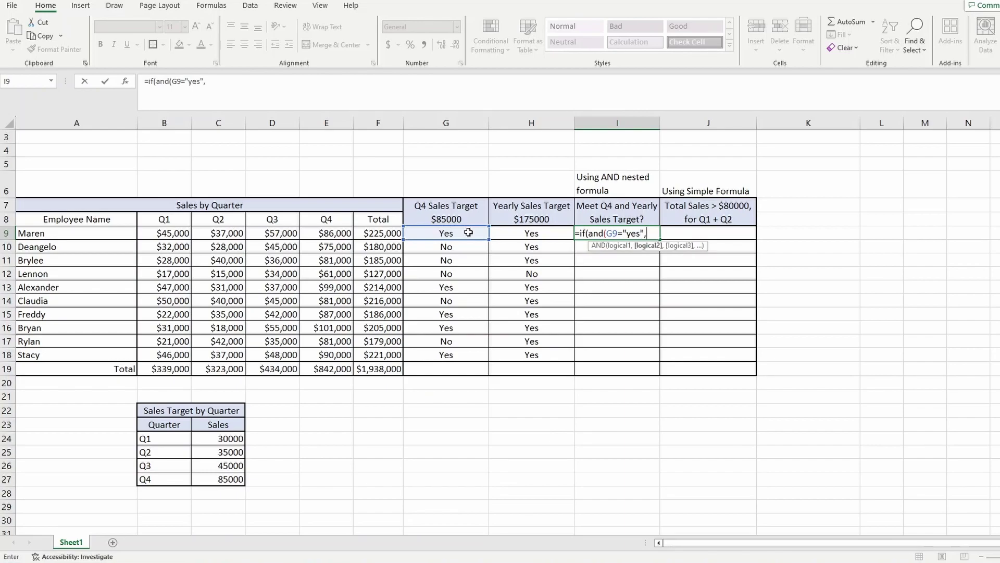
pyautogui.click(521, 233)
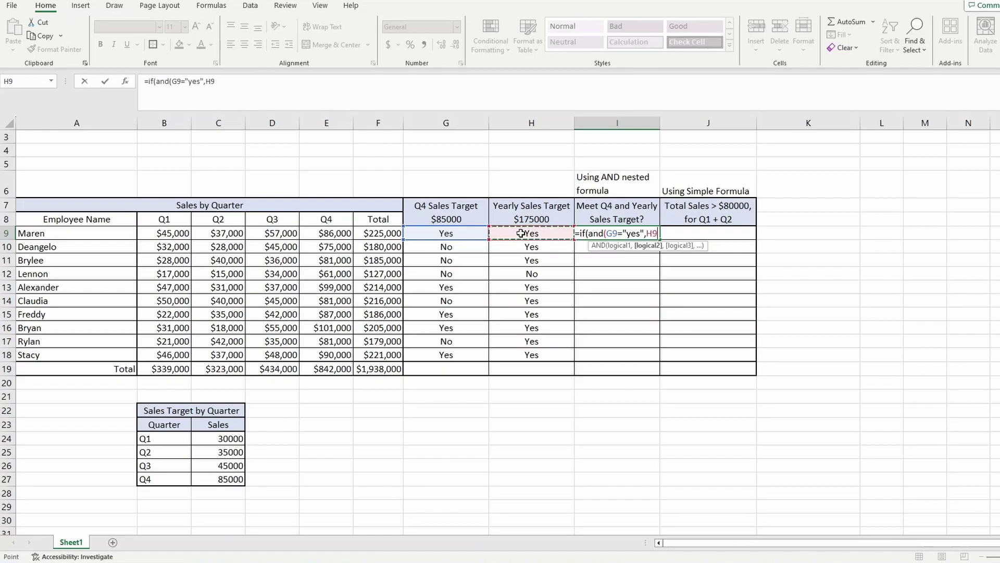
pyautogui.write('="Yes')
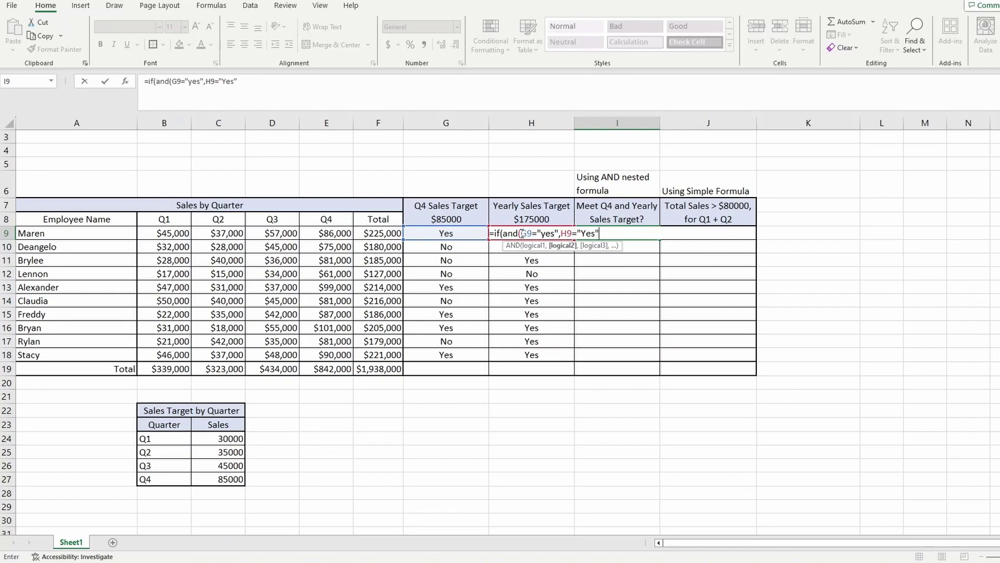
pyautogui.write('")')
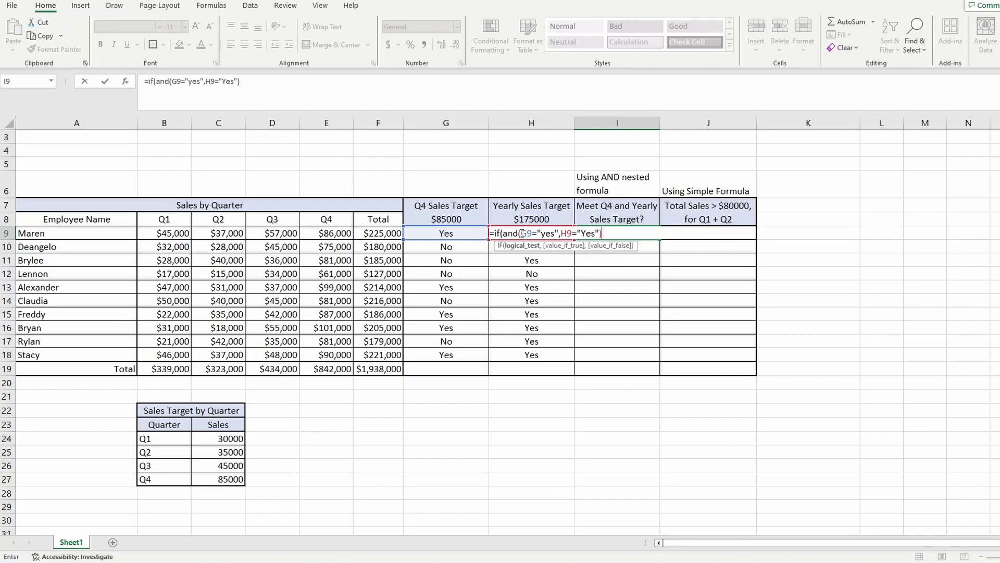
pyautogui.write(',"Yes')
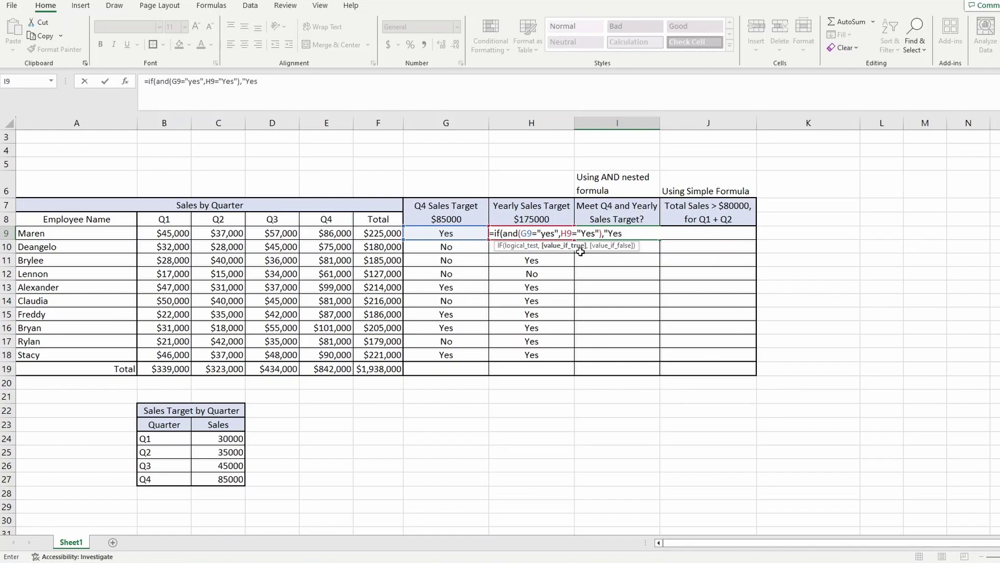
pyautogui.write(',"No")')
pyautogui.press('Return')
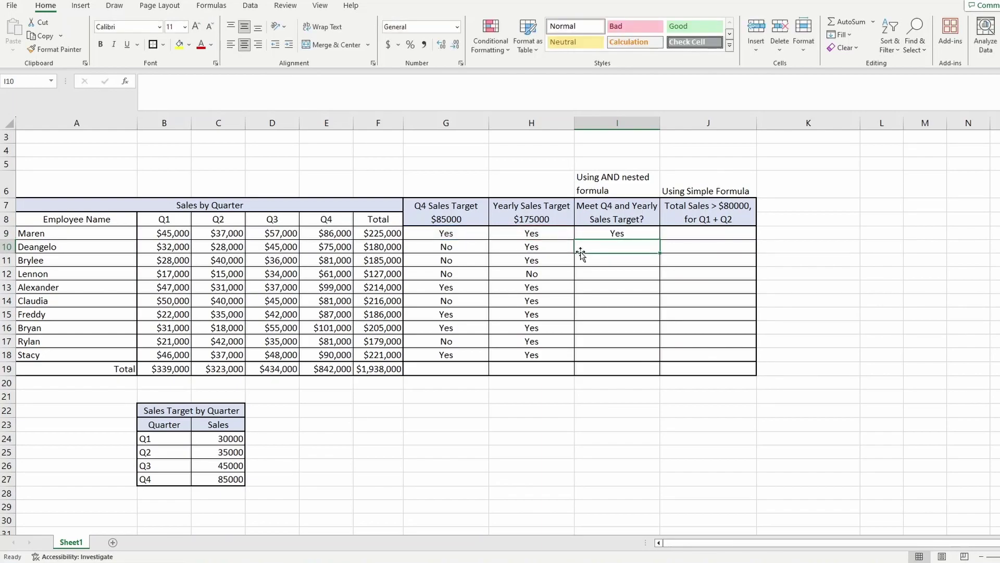
pyautogui.click(649, 235)
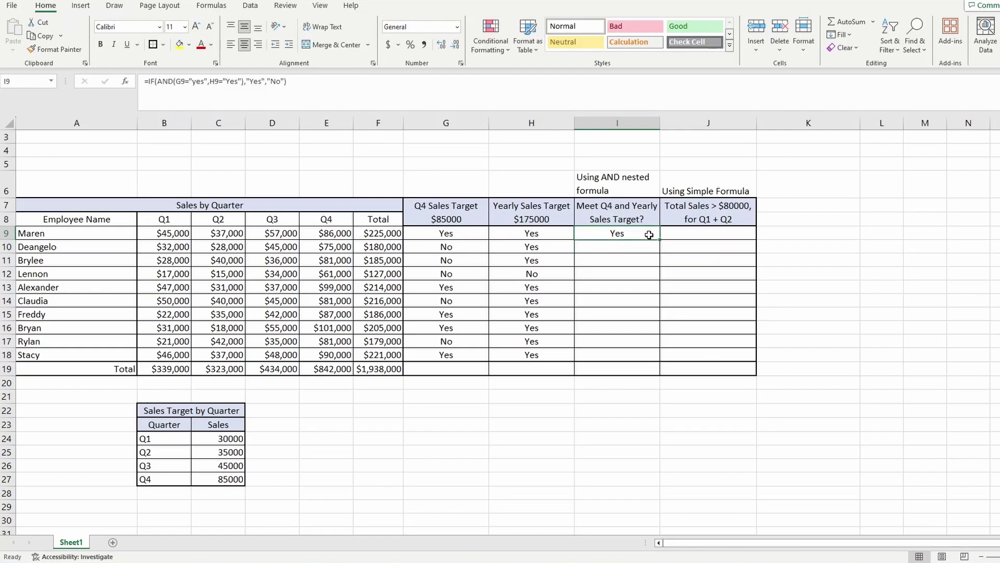
# - Copy the combined target formula from I9 into I10:I18 for the remaining employees
pyautogui.hotkey('ctrl', 'c')
pyautogui.moveTo(636, 253); pyautogui.dragTo(630, 354)
pyautogui.rightClick(635, 355)
pyautogui.click(697, 78)
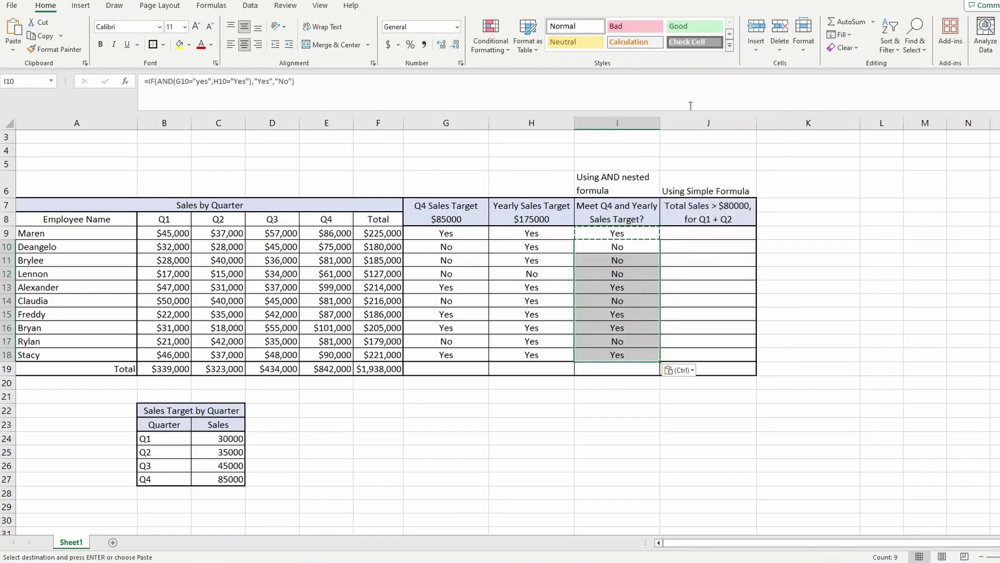
# - Select I9, I13, I15, I16 and I18 together to review which employees met both the Q4 and yearly targets
pyautogui.click(640, 232)
pyautogui.keyDown('ctrl'); pyautogui.click(637, 287); pyautogui.keyUp('ctrl')
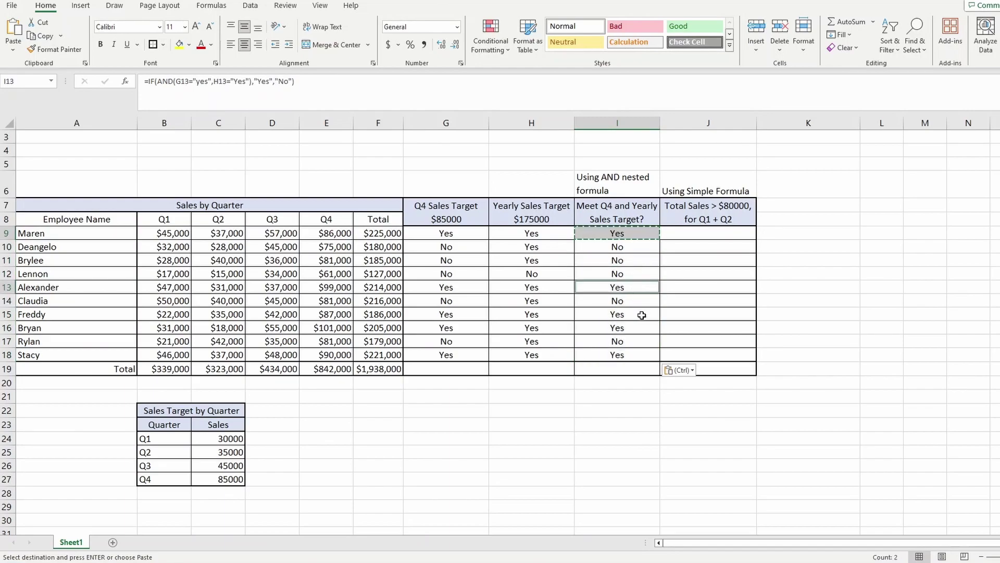
pyautogui.keyDown('ctrl'); pyautogui.click(641, 315); pyautogui.keyUp('ctrl')
pyautogui.keyDown('ctrl'); pyautogui.click(640, 328); pyautogui.keyUp('ctrl')
pyautogui.keyDown('ctrl'); pyautogui.click(639, 351); pyautogui.keyUp('ctrl')
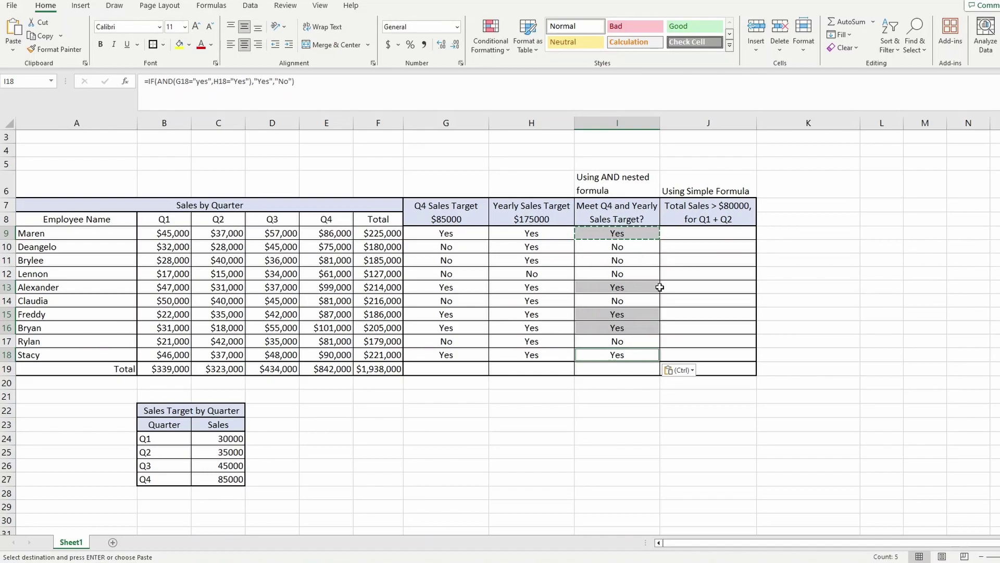
# - Enter =IF(SUM(B9+C9)>=80000,"Yes","No") in J9 to test the first employee's combined Q1 and Q2 sales
pyautogui.click(710, 236)
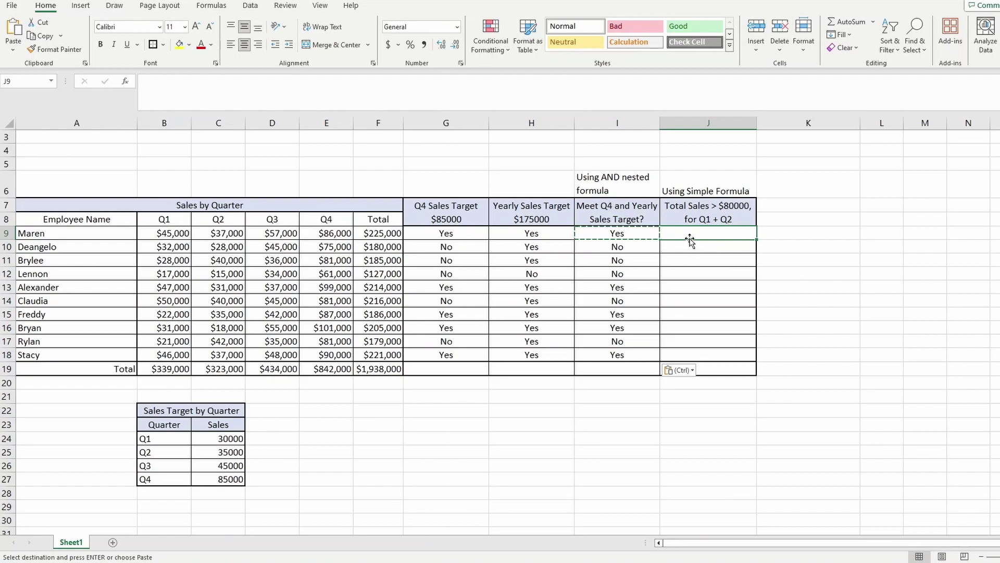
pyautogui.write('=if')
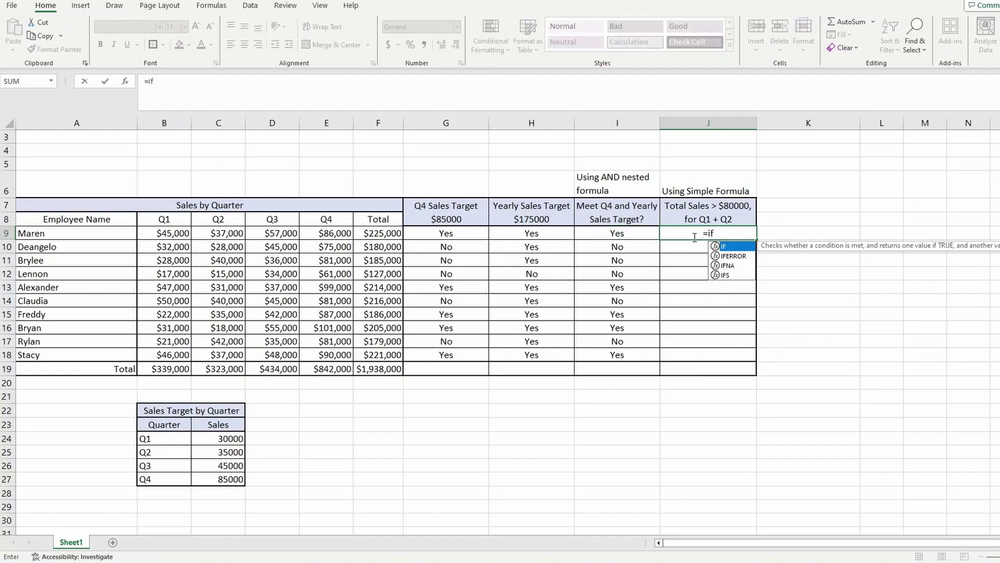
pyautogui.write('(')
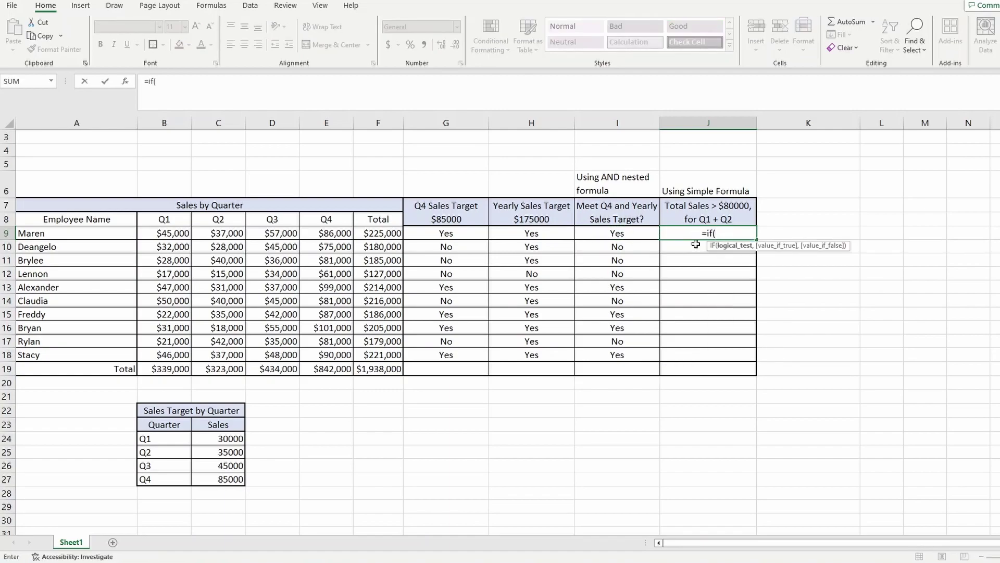
pyautogui.write('su')
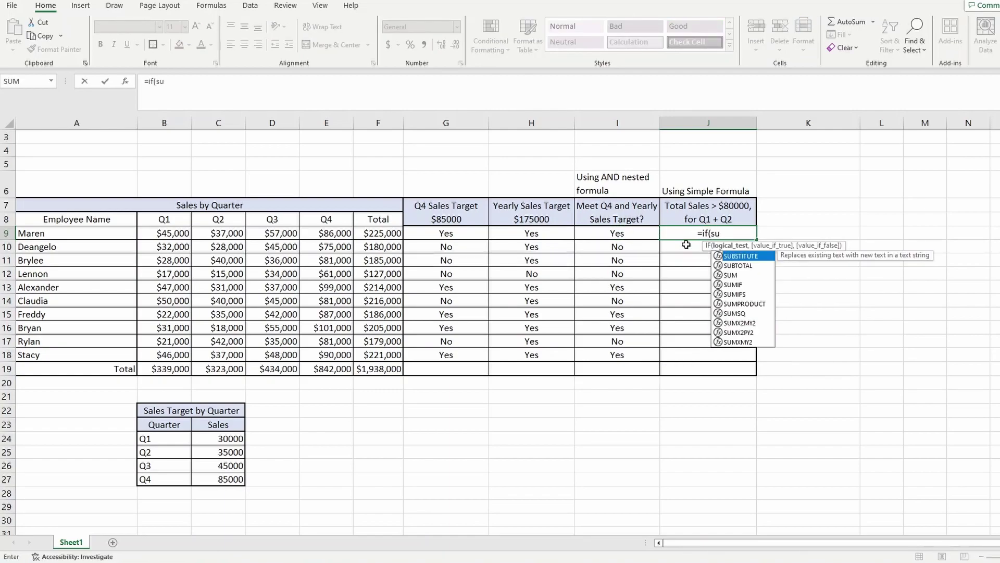
pyautogui.write('m(')
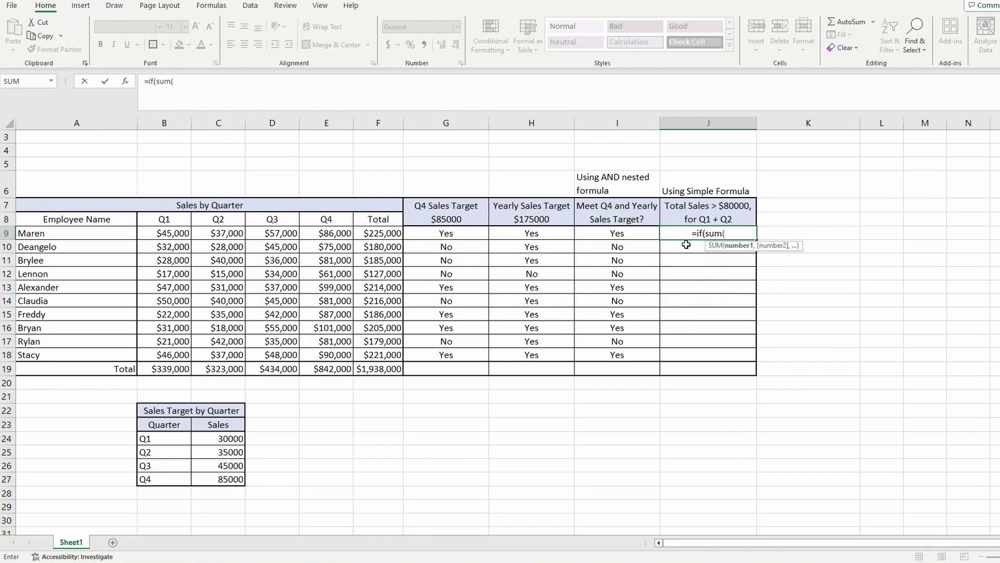
pyautogui.click(158, 232)
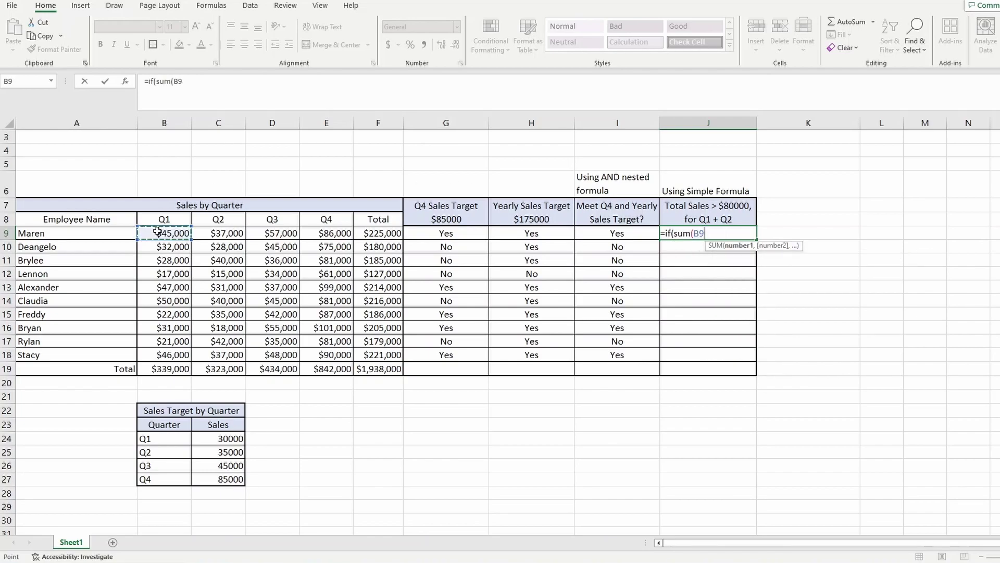
pyautogui.write('+')
pyautogui.click(210, 235)
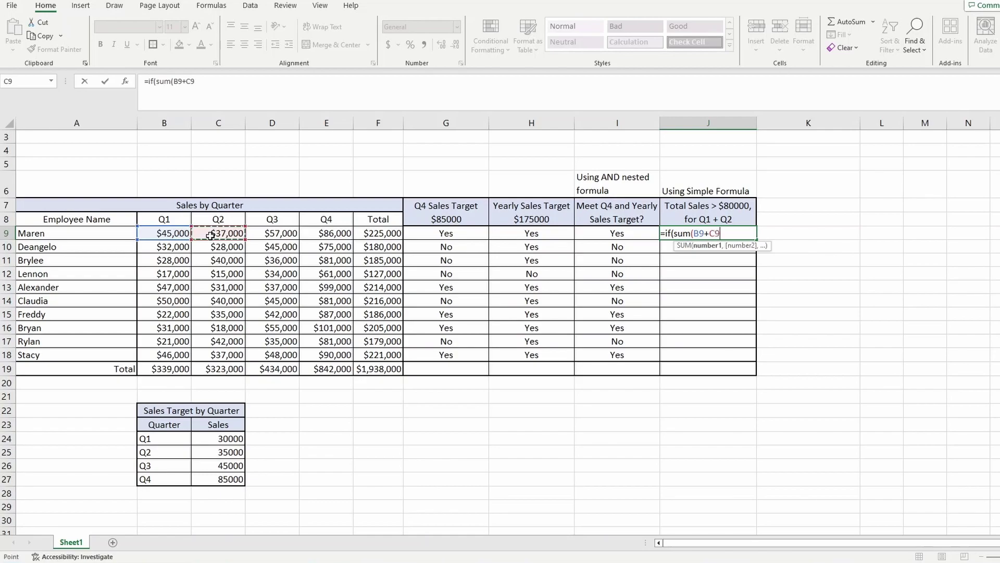
pyautogui.write(')>=')
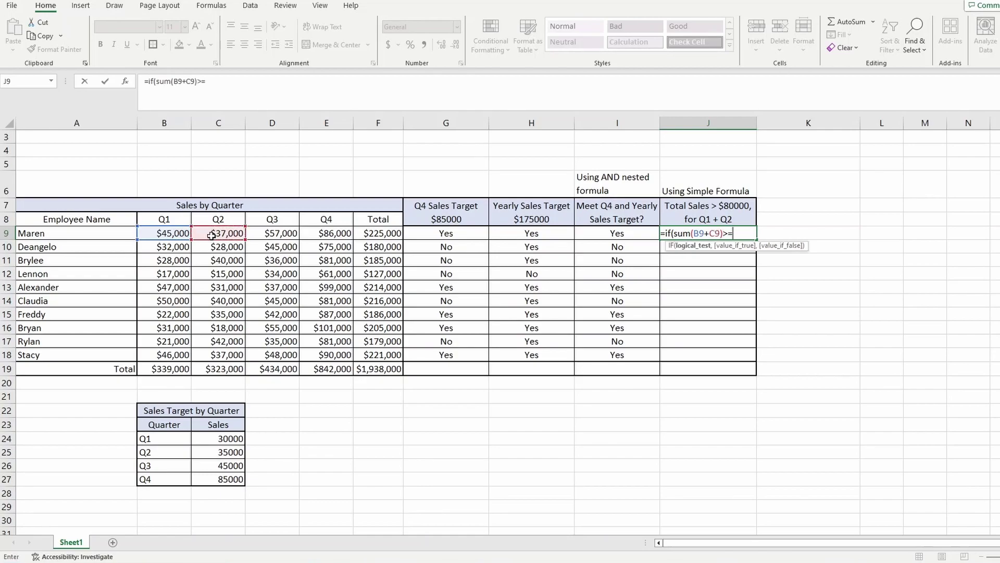
pyautogui.write('80000,')
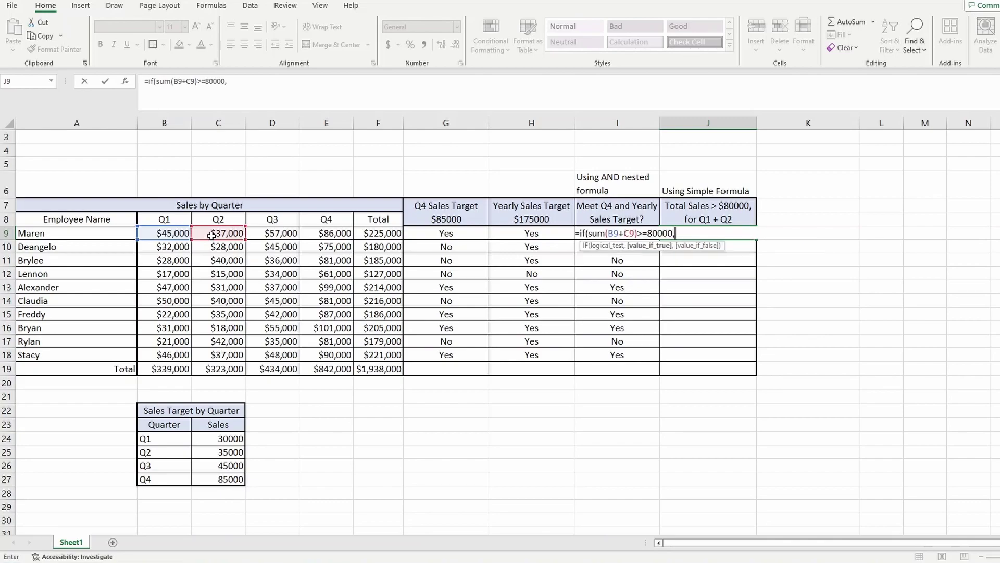
pyautogui.write('"Yes","No')
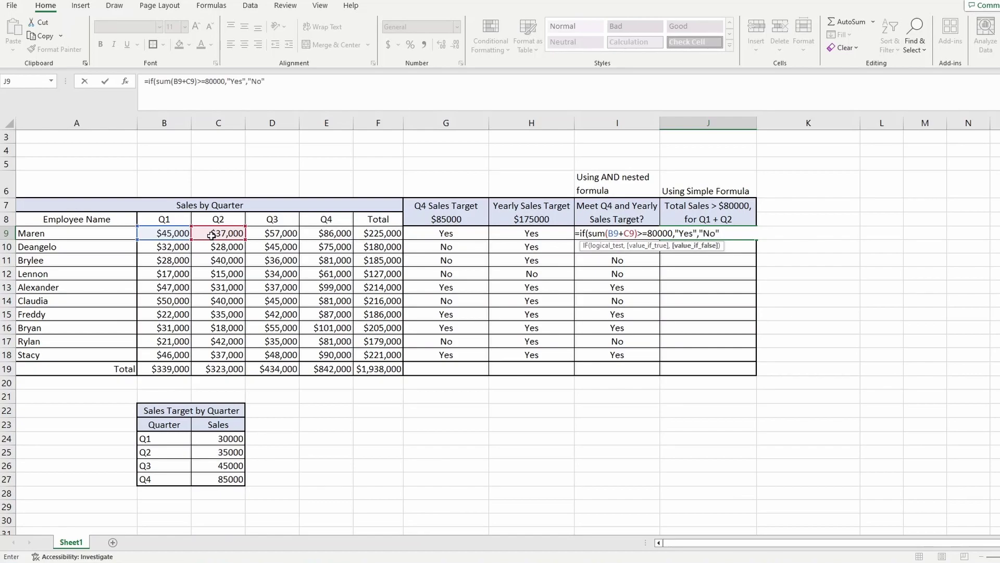
pyautogui.write('")')
pyautogui.press('Return')
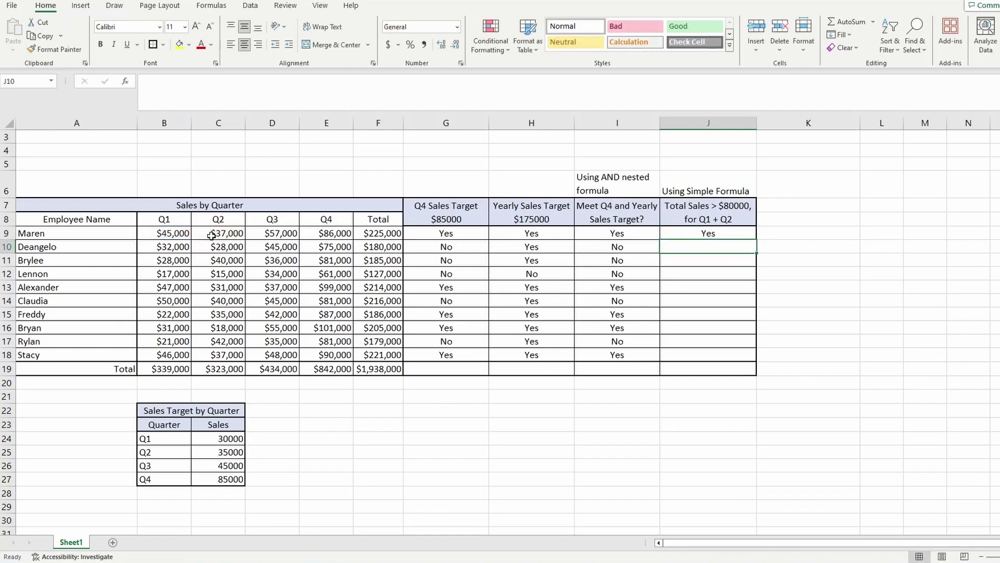
# - Copy the Q1 + Q2 sales formula from J9 into J10:J18 for the remaining employees
pyautogui.click(719, 232)
pyautogui.hotkey('ctrl', 'c')
pyautogui.moveTo(719, 247); pyautogui.dragTo(718, 350)
pyautogui.rightClick(718, 349)
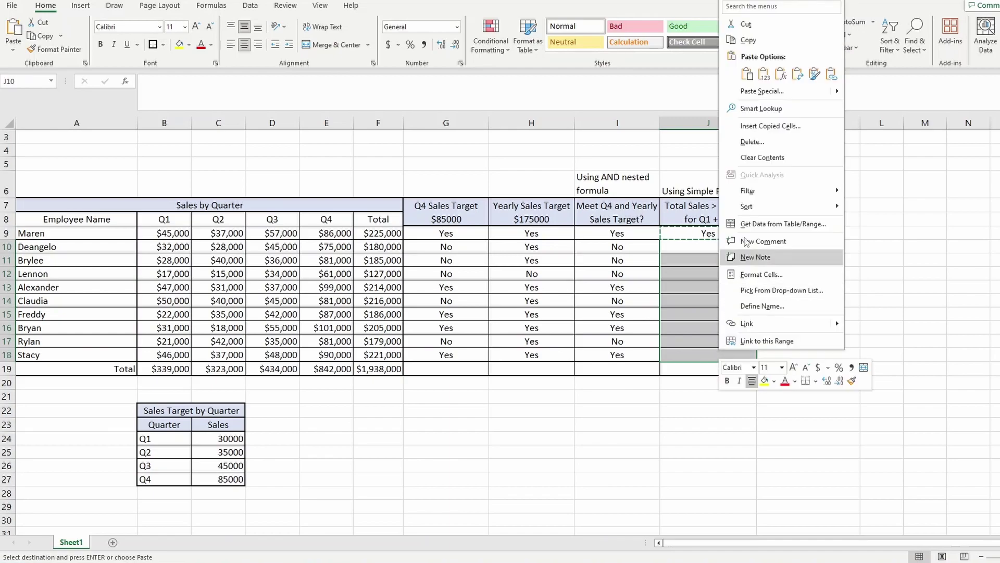
pyautogui.click(780, 77)
# - Review the Q1 + Q2 results by selecting J9, J14 and J18 together, and check J15 on its own
pyautogui.click(727, 233)
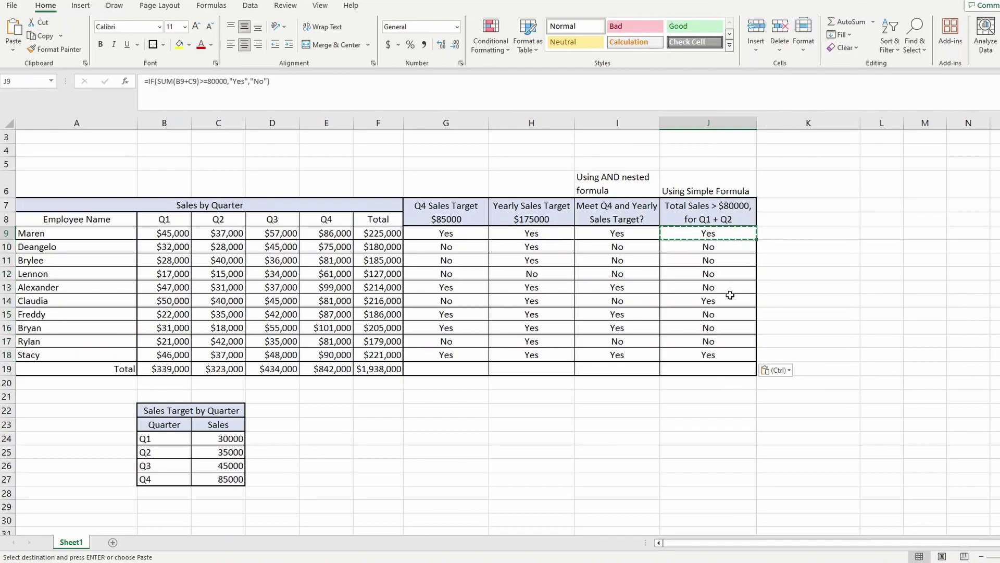
pyautogui.keyDown('ctrl'); pyautogui.click(728, 299); pyautogui.keyUp('ctrl')
pyautogui.keyDown('ctrl'); pyautogui.click(725, 353); pyautogui.keyUp('ctrl')
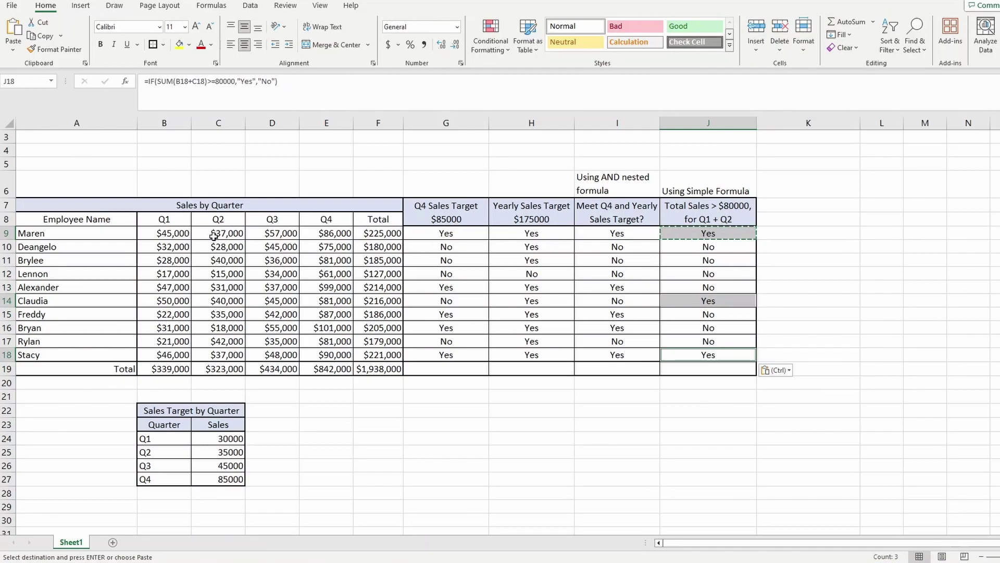
pyautogui.click(675, 315)
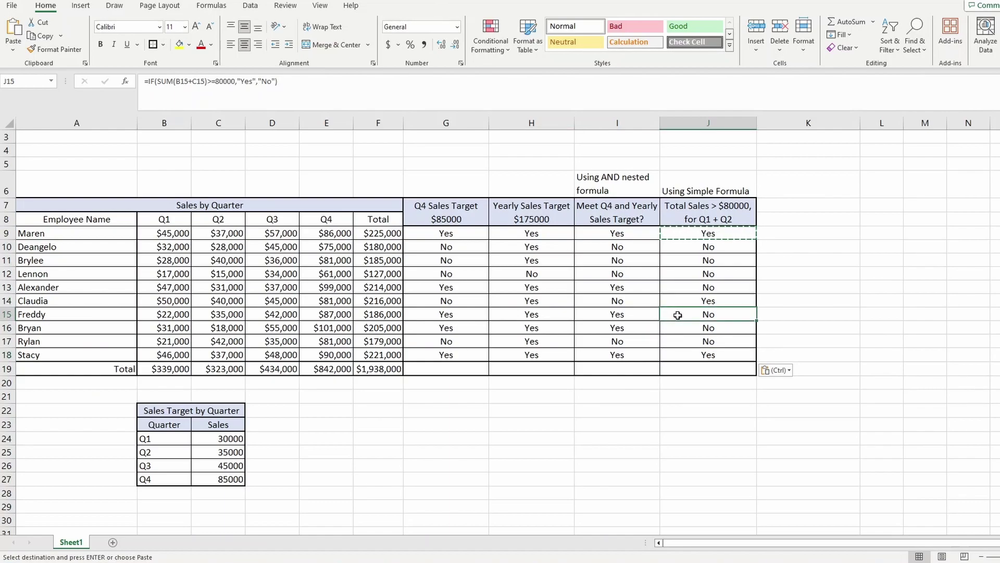